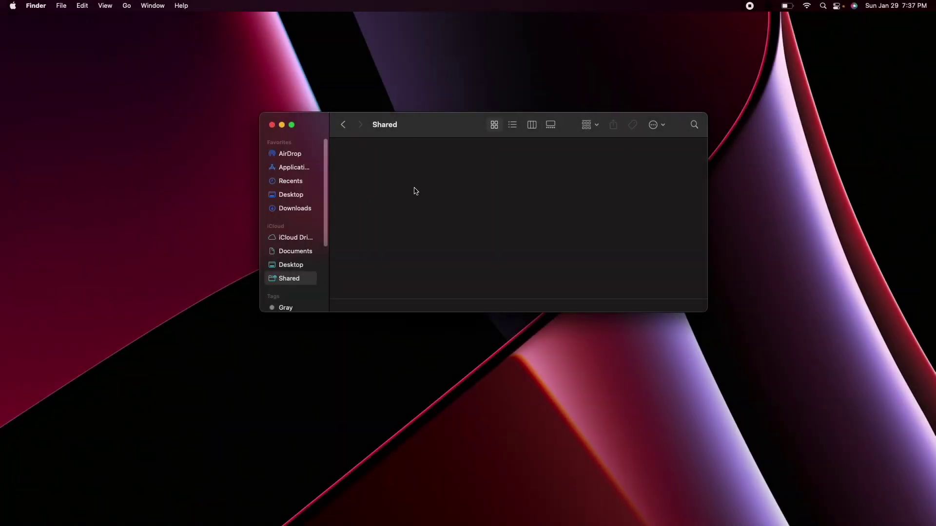
Open the Get Info panel for Logic Pro from the Applications folder.
left_click(294, 168)
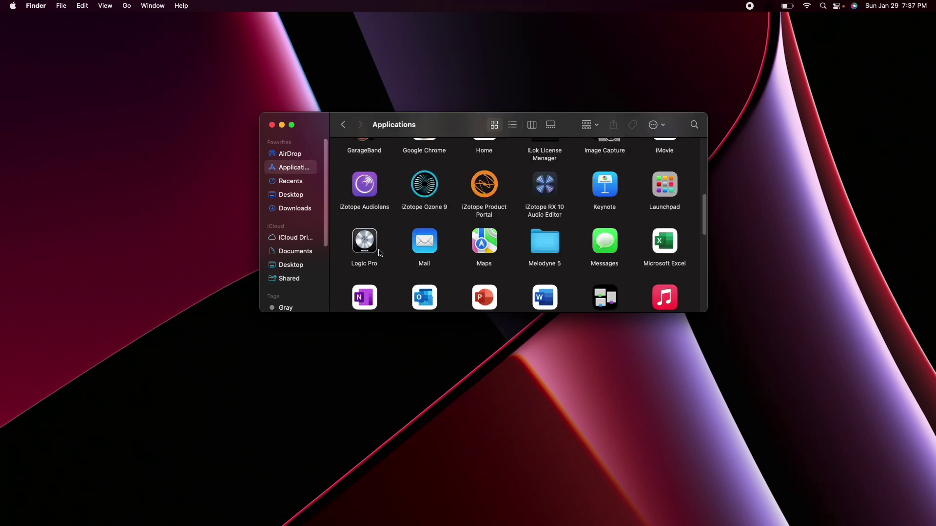
left_click(362, 234)
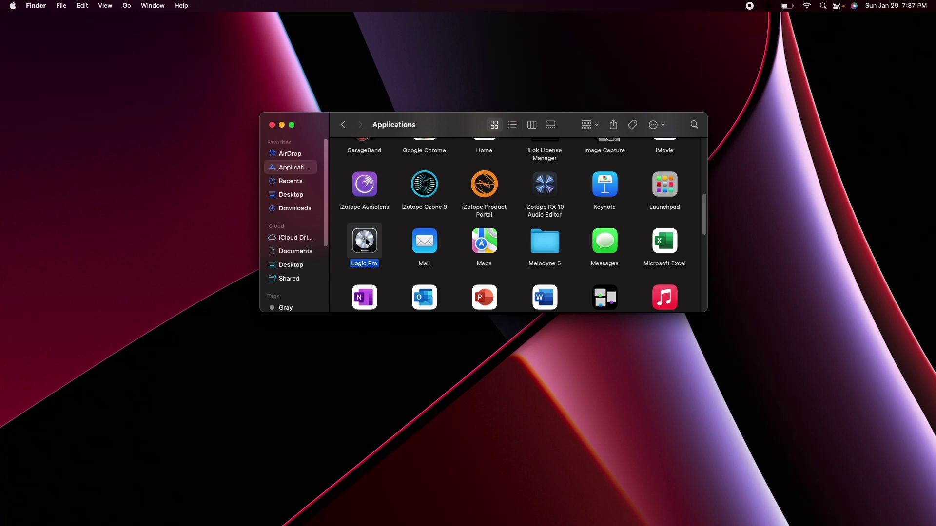
right_click(368, 242)
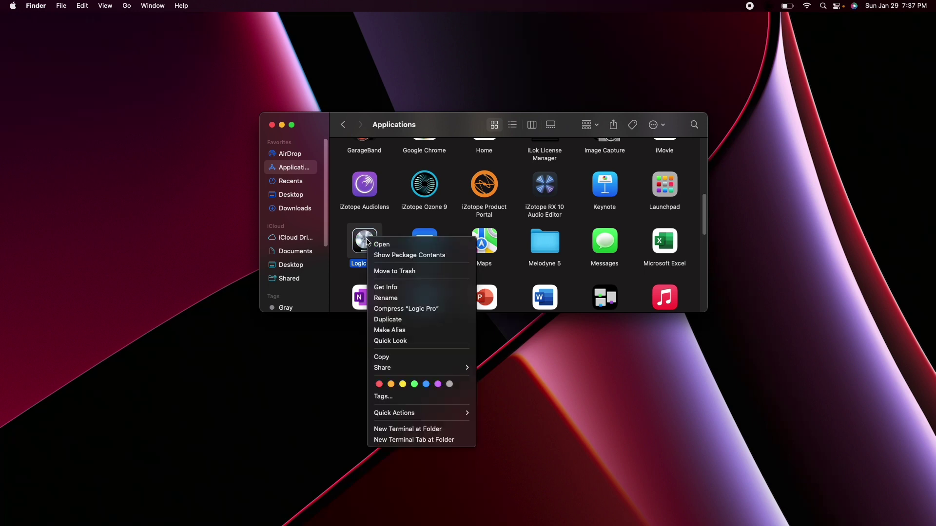
left_click(407, 289)
Confirm Logic Pro opens using Rosetta, close its info panel, and launch Logic Pro.
left_click_drag(117, 24, 476, 69)
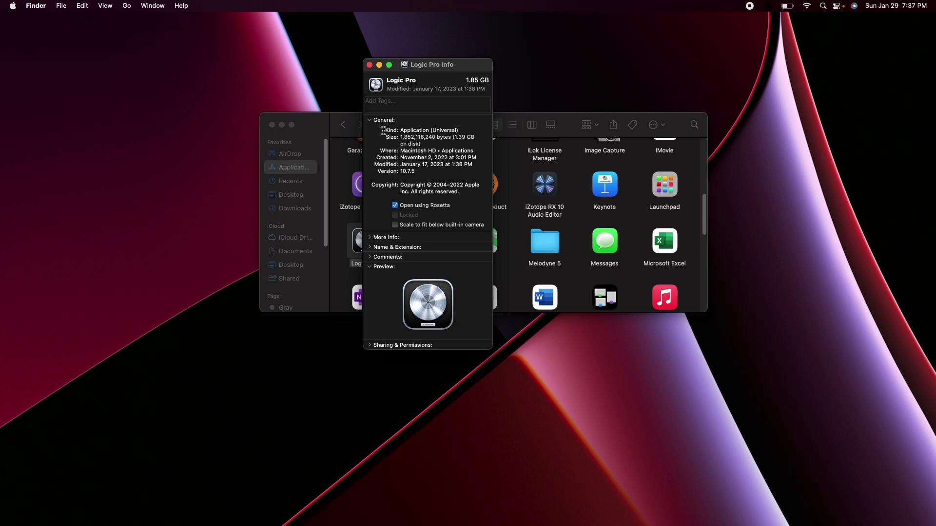
left_click(370, 64)
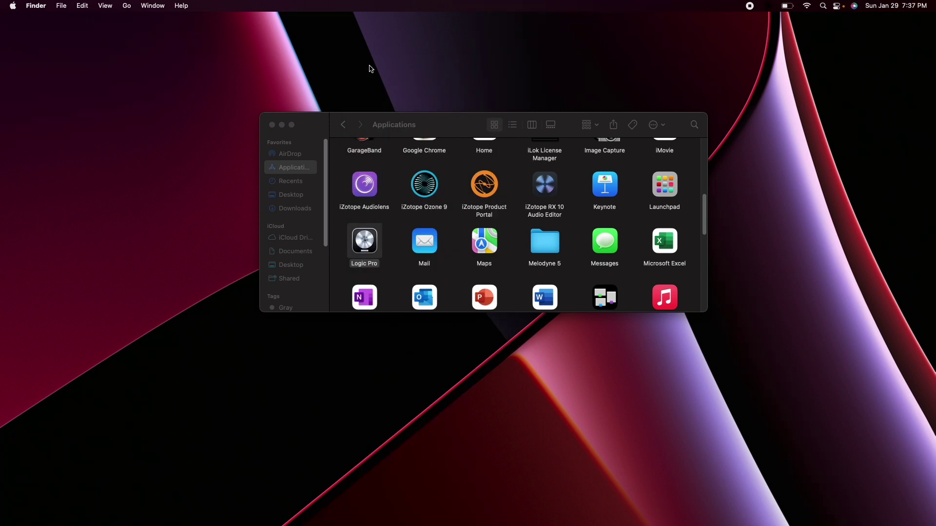
double_click(373, 239)
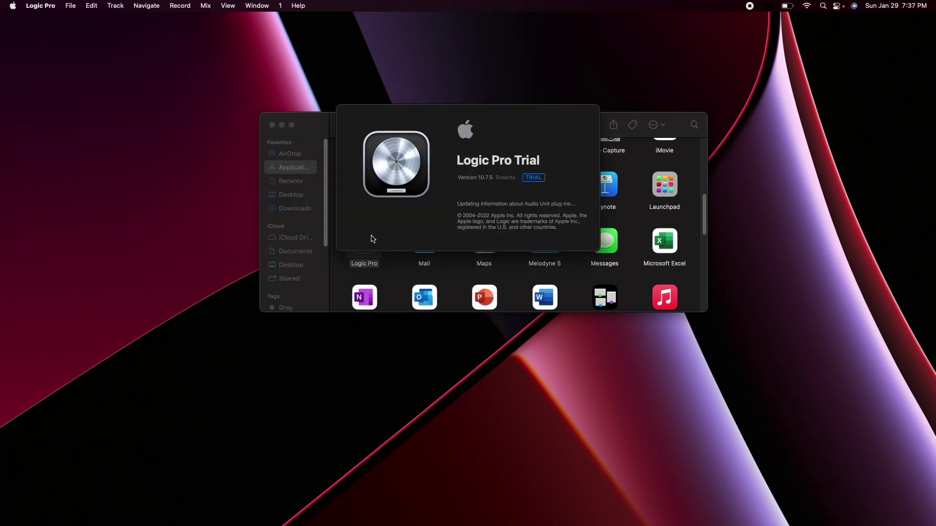
Dismiss the trial notice and open the ATPX 10.1 ARA project.
left_click(486, 225)
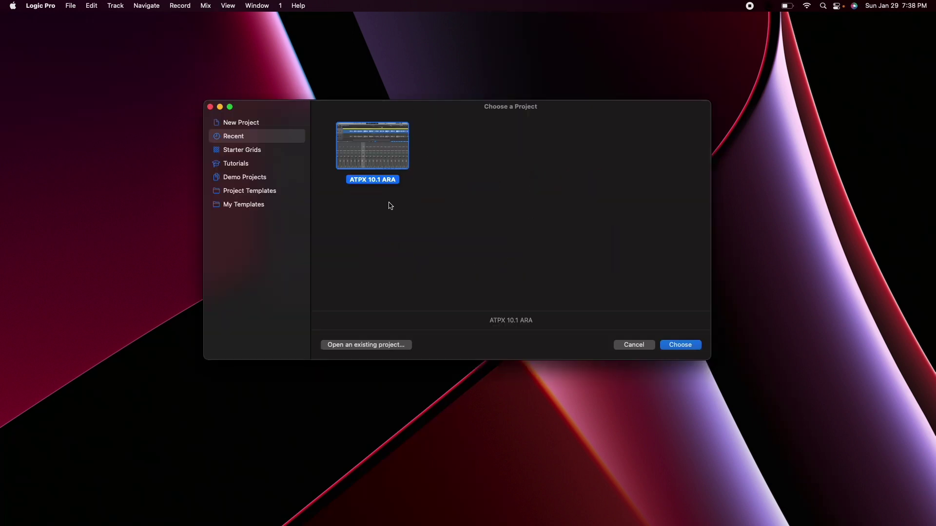
key("Escape")
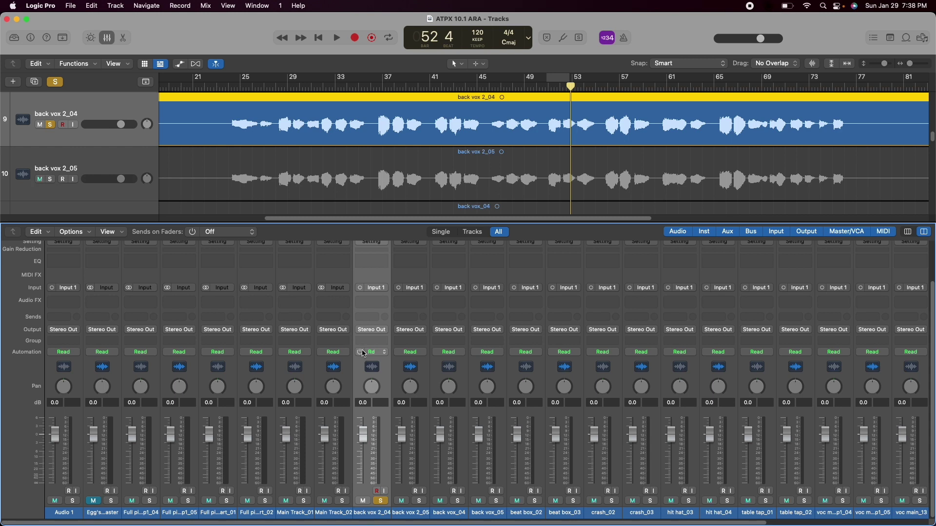
Insert Antares Auto-Tune Pro (ARA) Mono on back vox 2_04 and play the track for pitch capture.
left_click(386, 303)
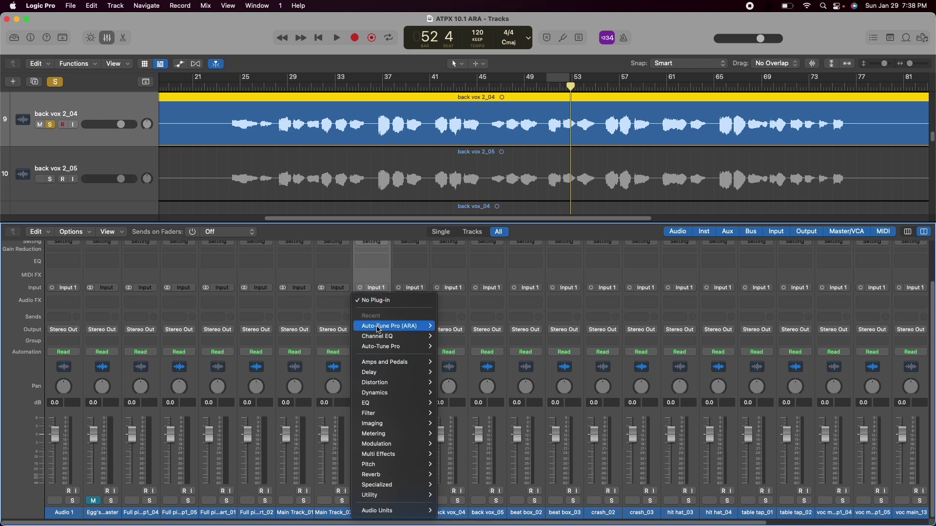
mouse_move(415, 330)
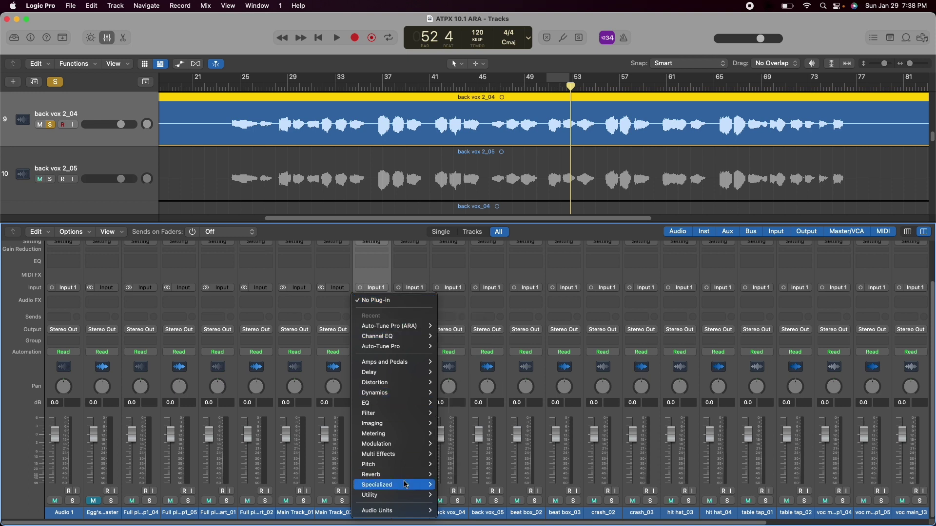
mouse_move(407, 511)
mouse_move(456, 485)
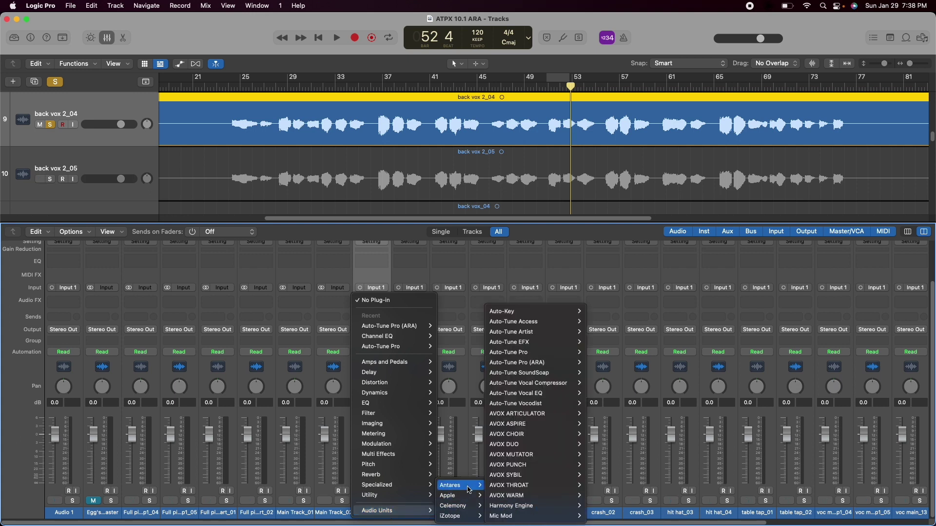
mouse_move(539, 387)
mouse_move(556, 366)
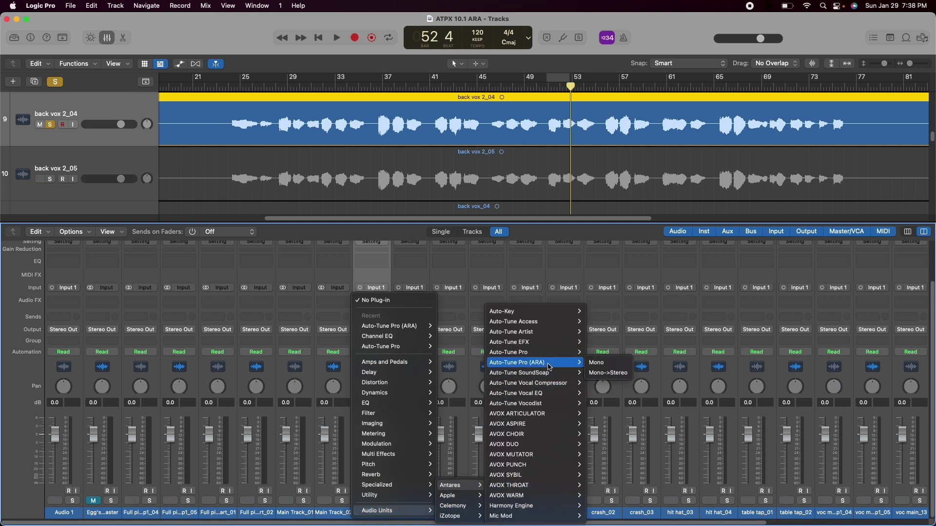
left_click(591, 362)
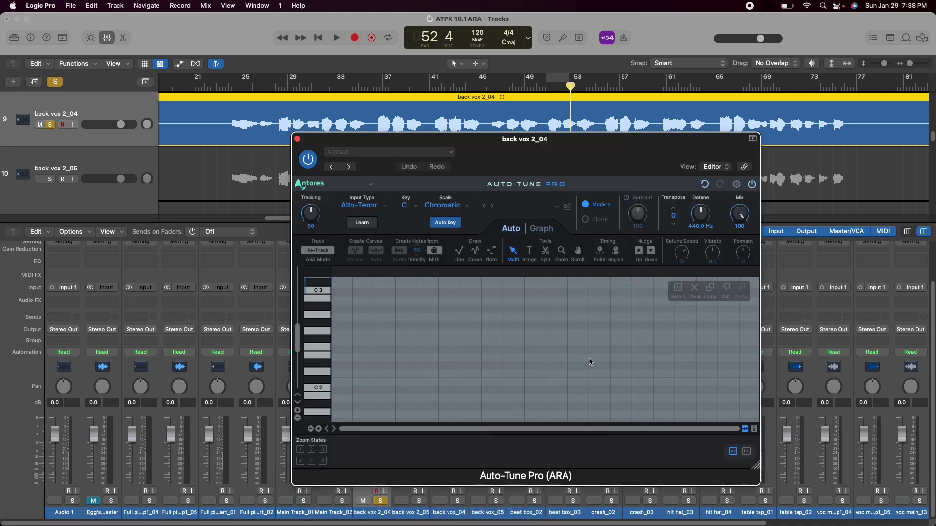
left_click_drag(589, 161, 575, 169)
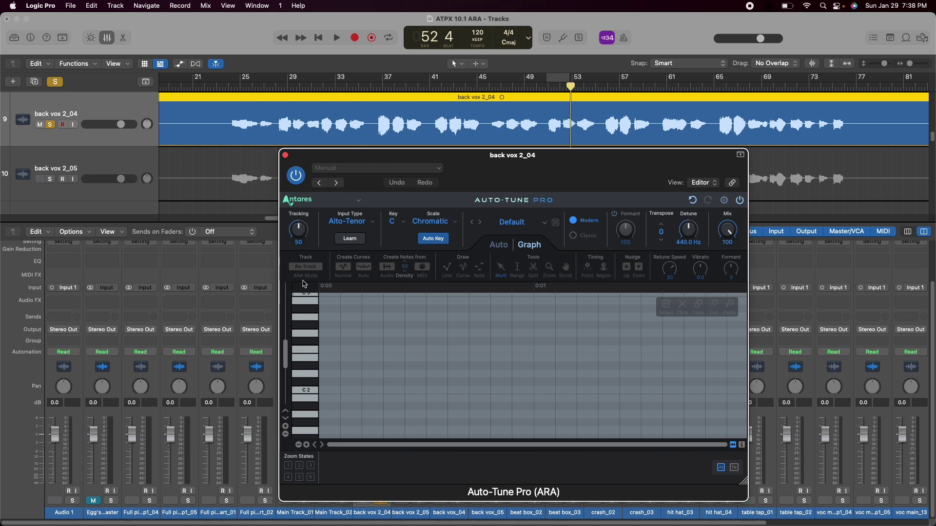
key("space")
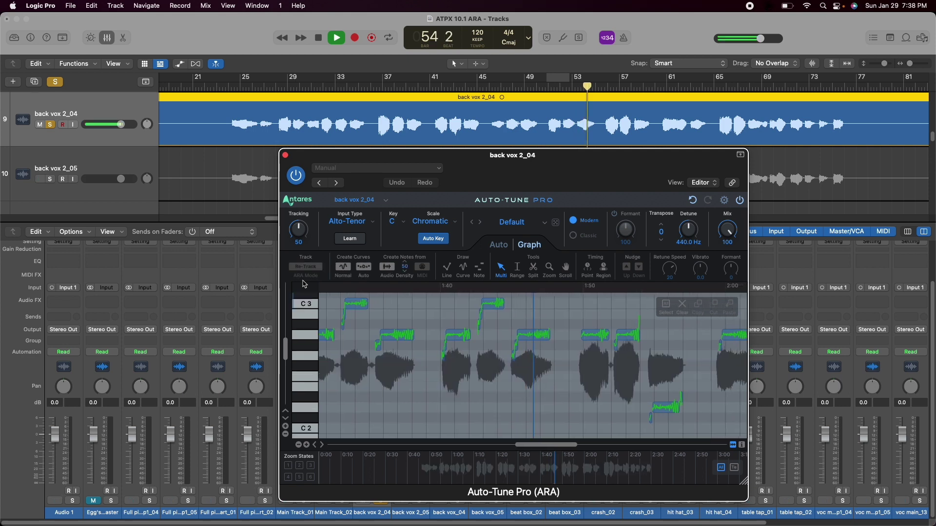
Stop playback and scroll the Auto-Tune graph back to an earlier span of captured pitch.
key("space")
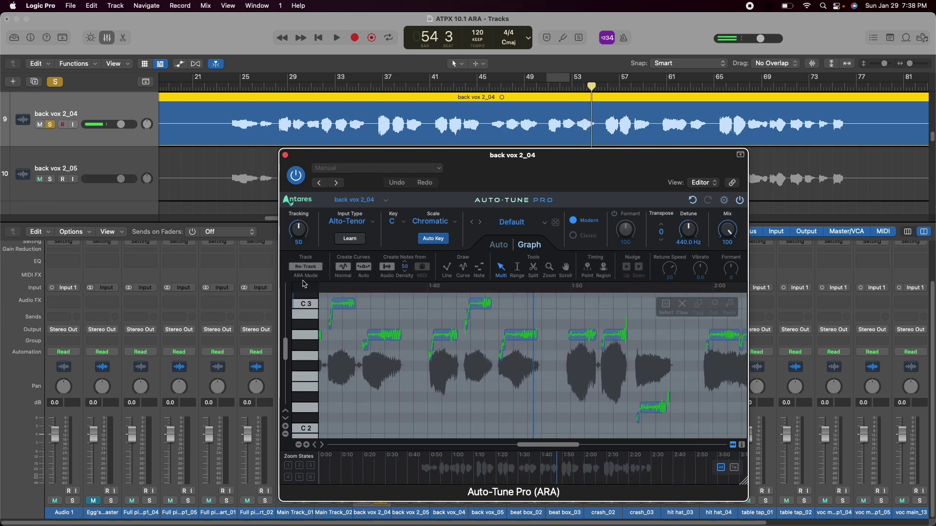
left_click(555, 448)
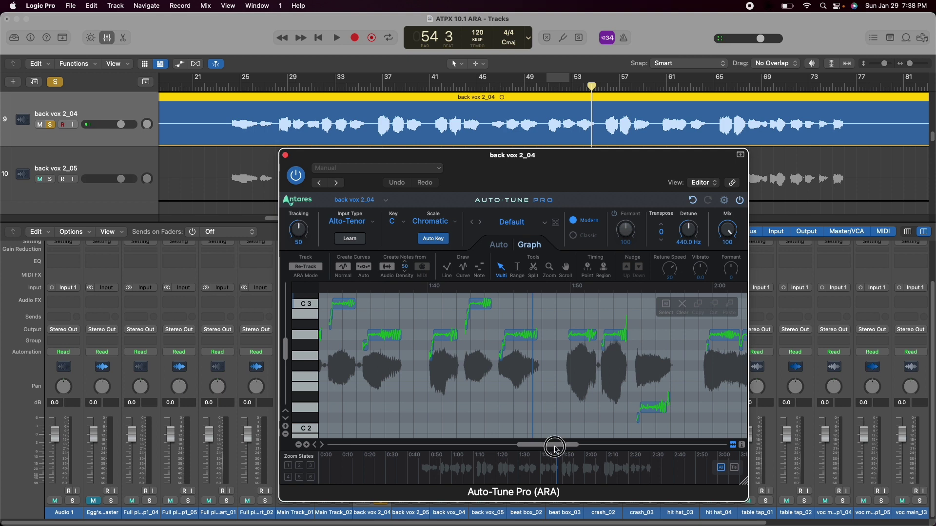
left_click_drag(555, 447, 534, 455)
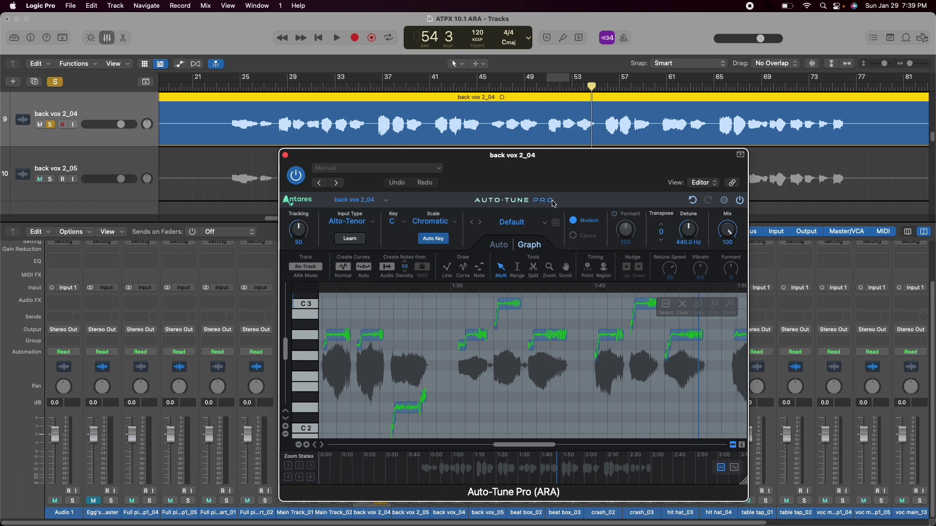
Move the Auto-Tune playhead between about 1:27 and 1:40.
left_click_drag(566, 164, 566, 165)
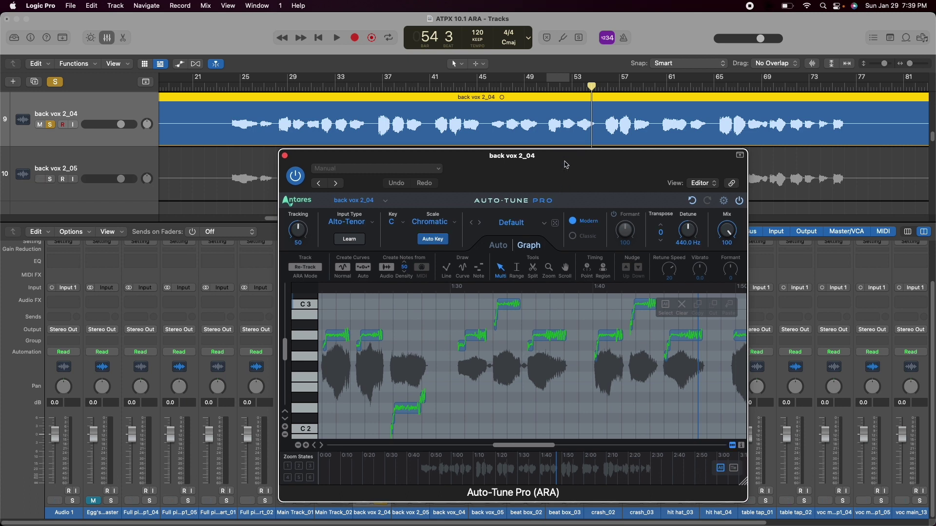
left_click(466, 289)
left_click(610, 288)
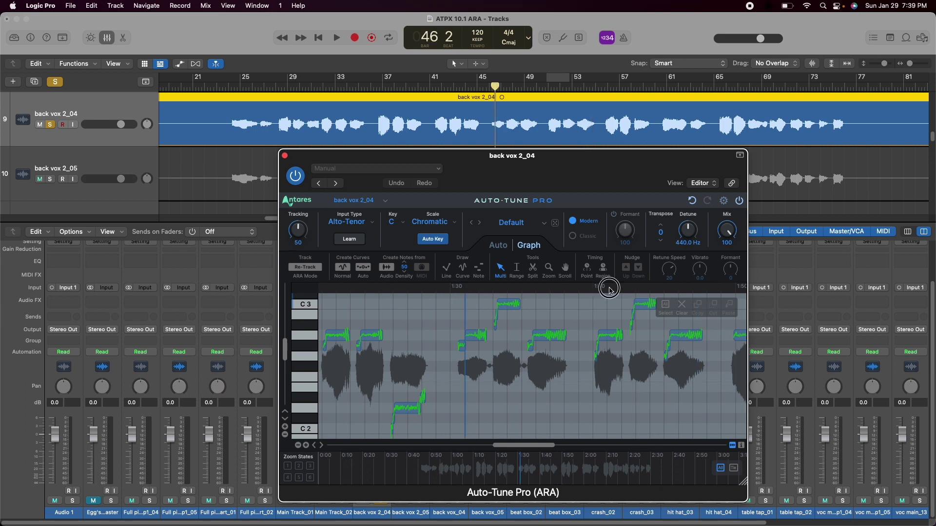
left_click(393, 288)
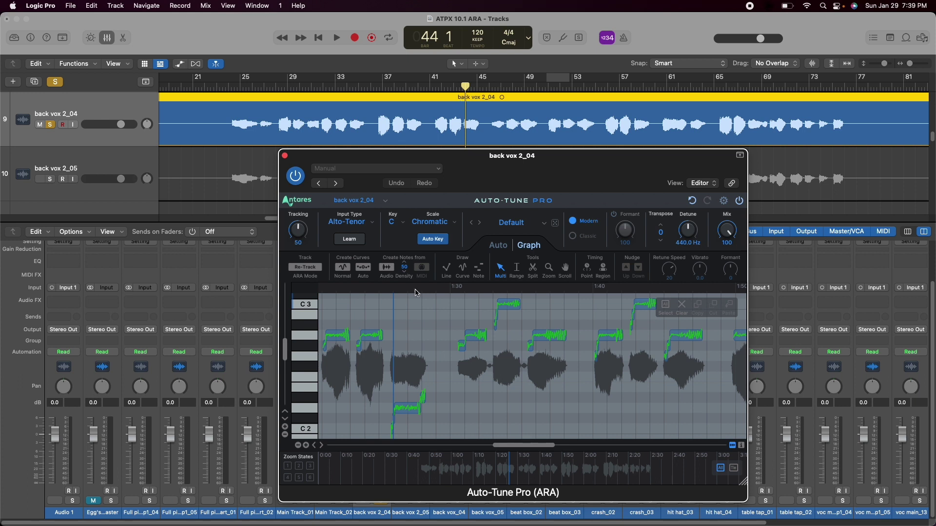
left_click(642, 289)
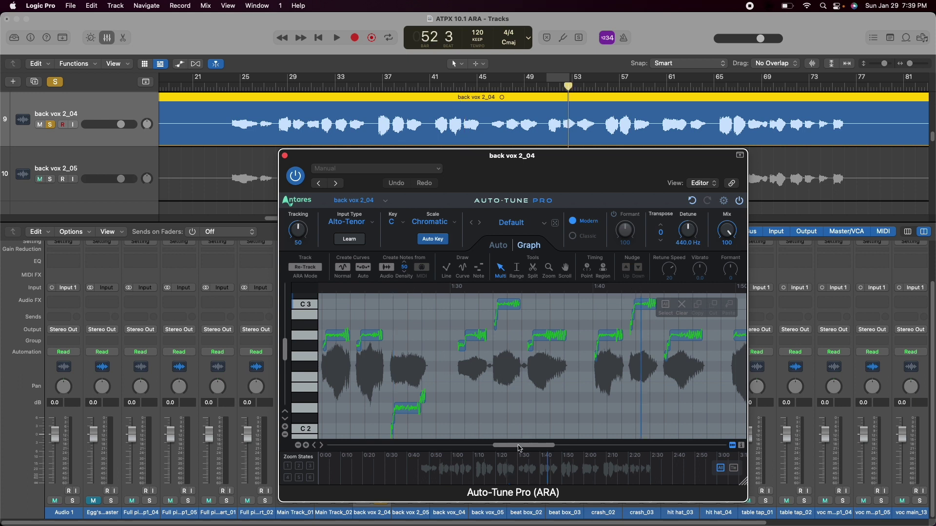
Scroll the graph right toward 2:20, then back left to about 1:10.
left_click_drag(520, 446, 625, 445)
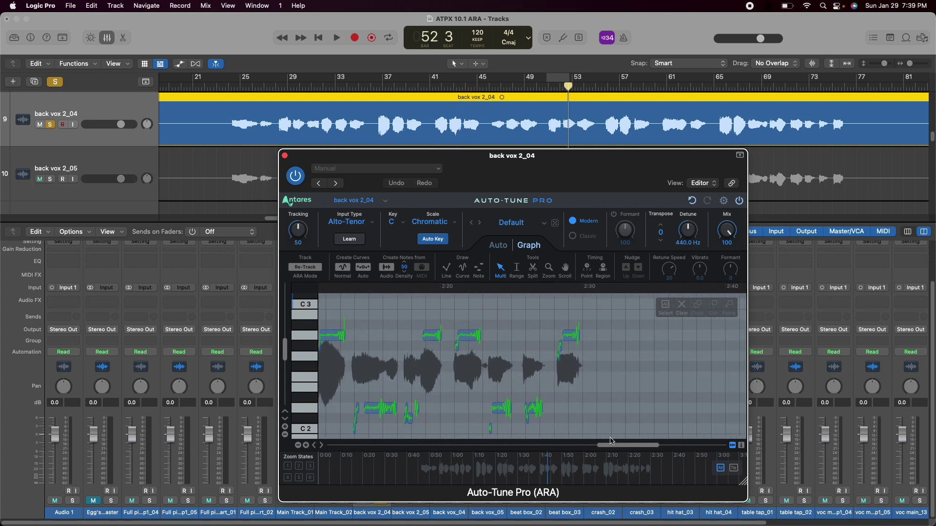
left_click(533, 289)
left_click(573, 288)
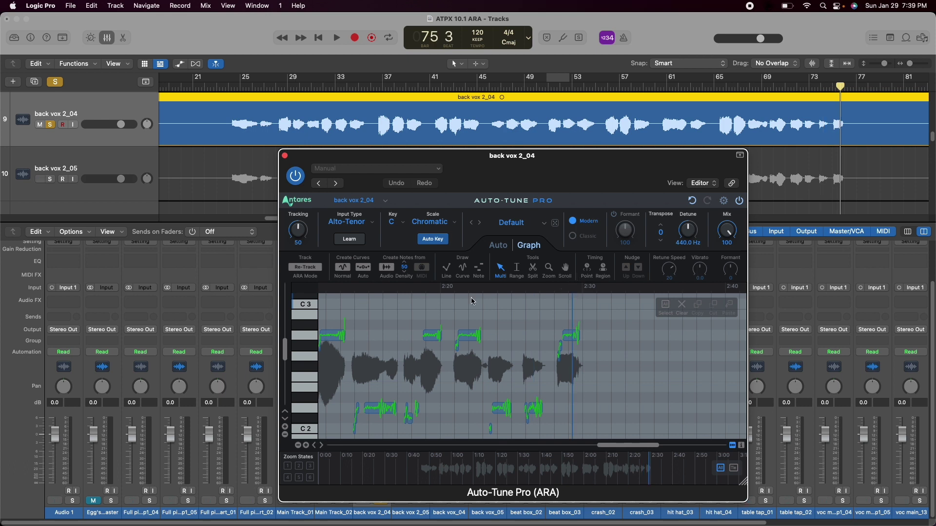
left_click(429, 290)
left_click_drag(622, 448, 491, 452)
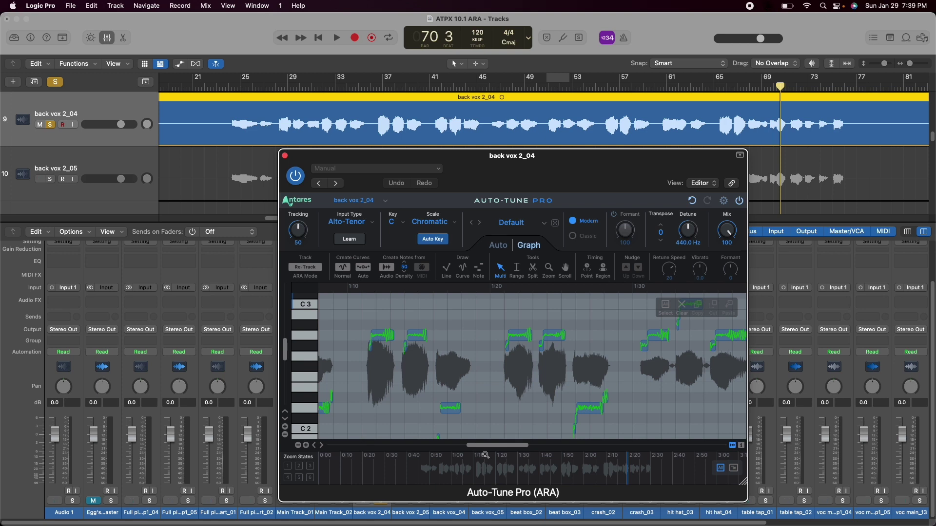
Set a loop around 1:20–1:22 on the Auto-Tune ruler and audition it.
left_click(505, 289)
left_click_drag(505, 289, 530, 291)
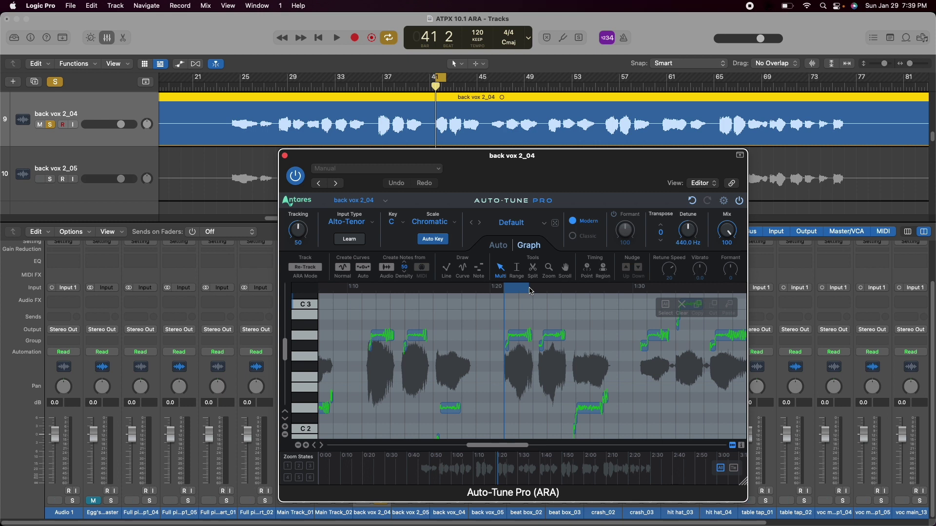
key("space")
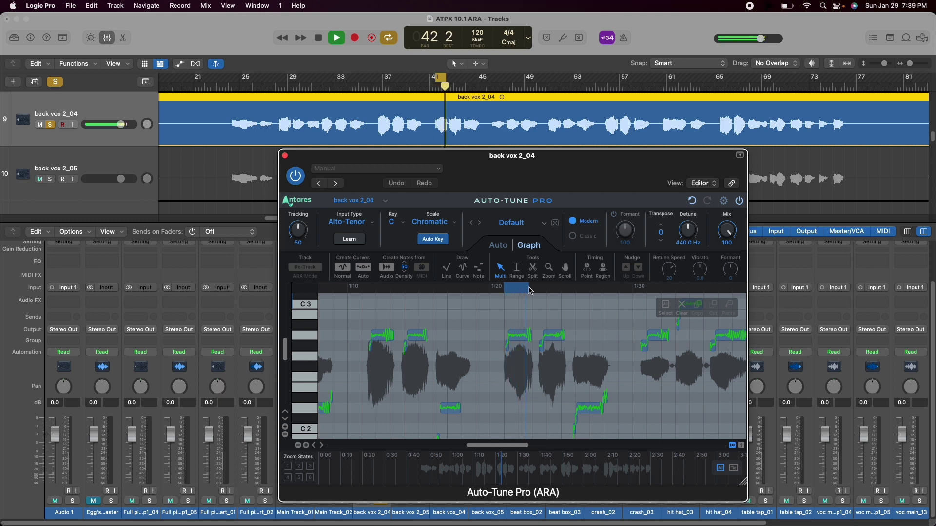
key("space")
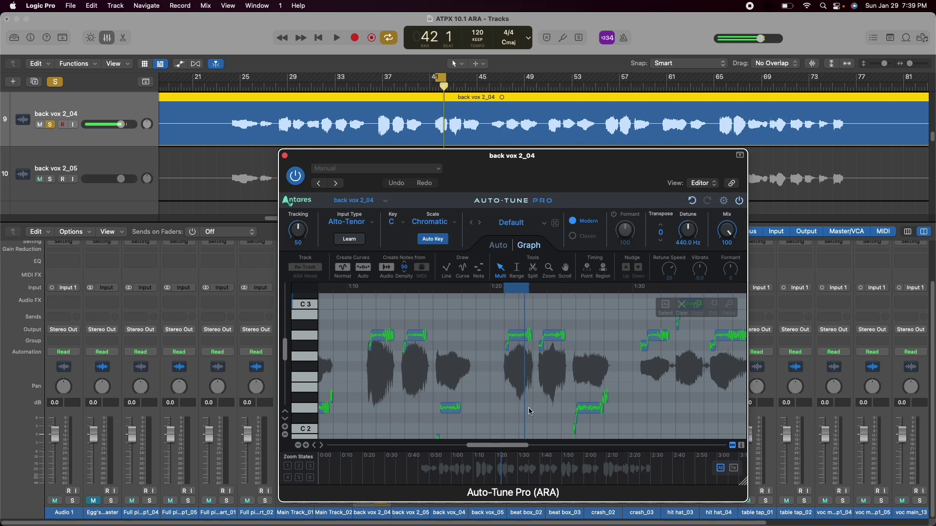
Raise the note at 1:40 a semitone, audition it, then undo the change.
left_click_drag(518, 446, 553, 445)
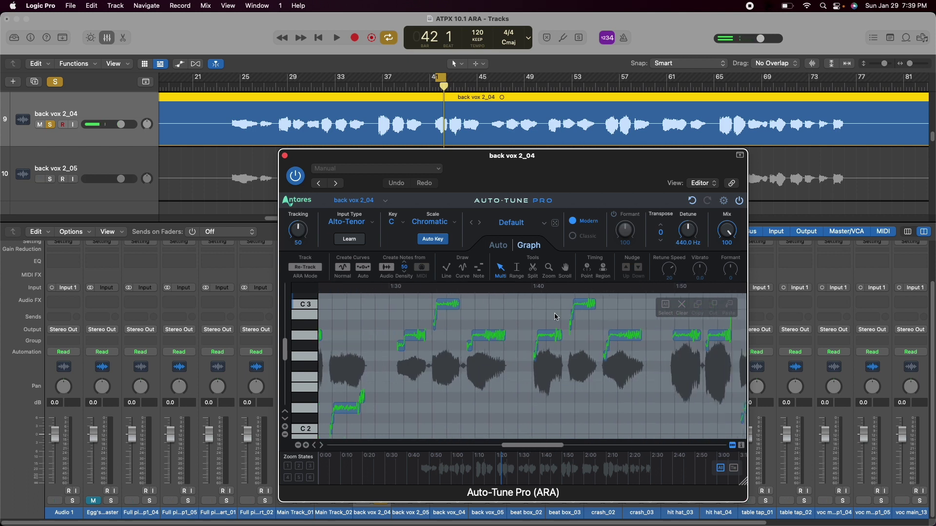
left_click(531, 287)
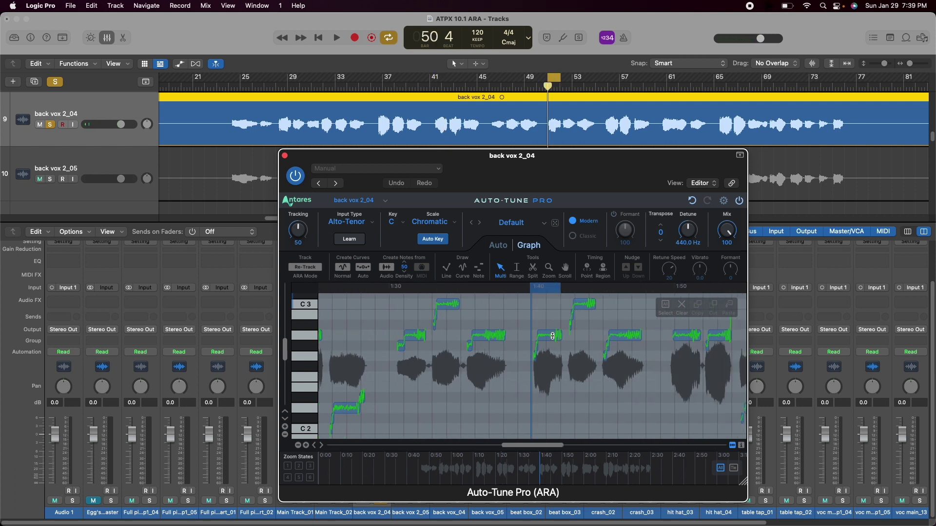
left_click_drag(553, 337, 552, 326)
key("space")
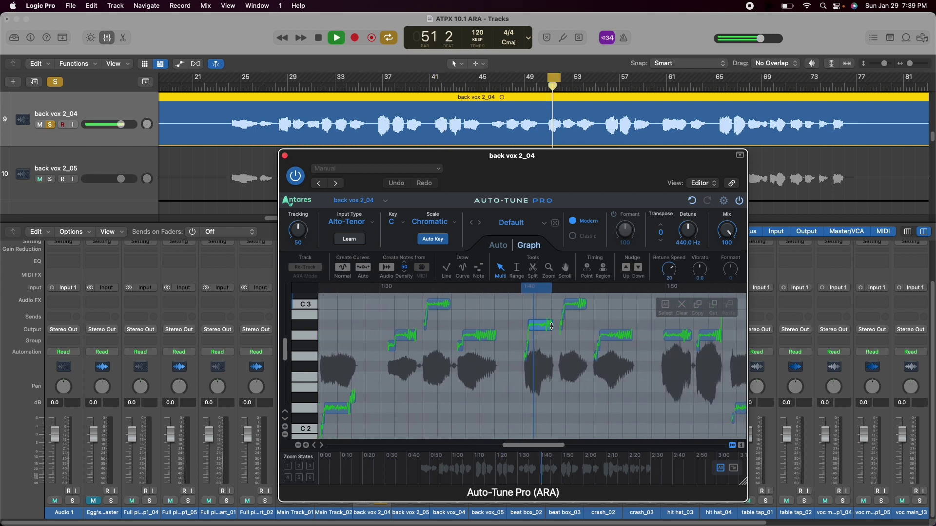
key("space")
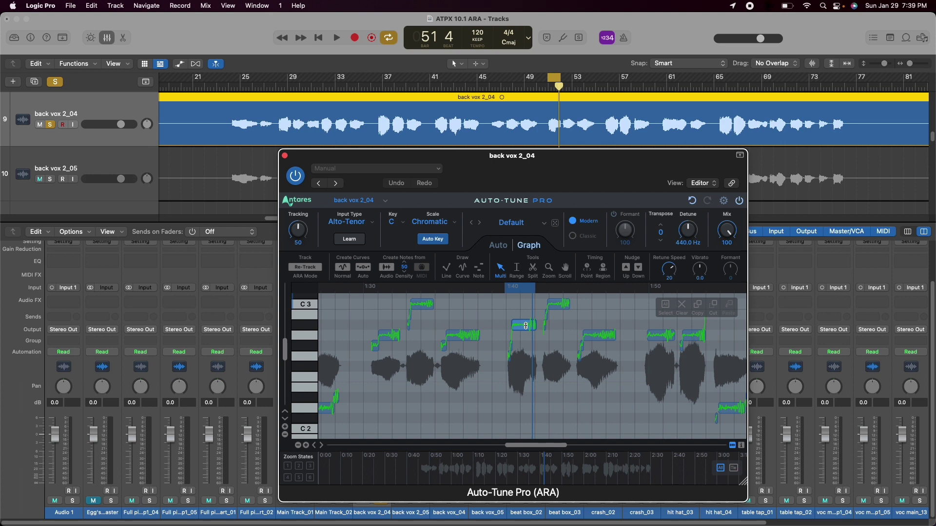
key("super+z")
left_click_drag(549, 447, 531, 446)
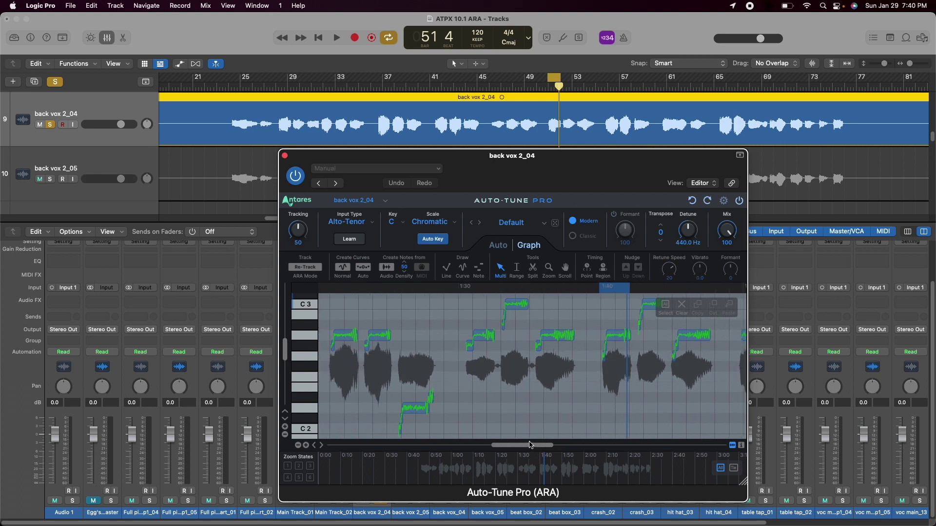
Drag the back vox 2_04 region later on its track and briefly play the loop.
left_click(432, 122)
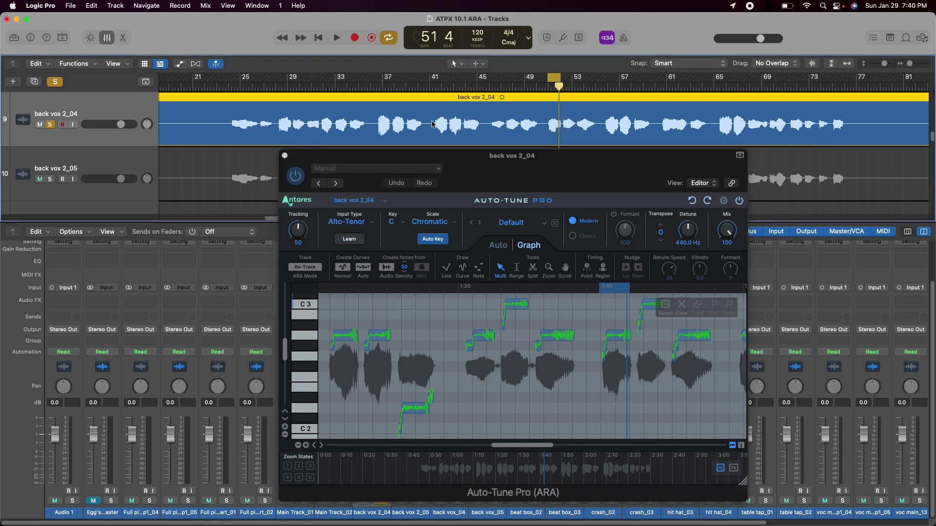
left_click_drag(431, 117, 454, 133)
key("space")
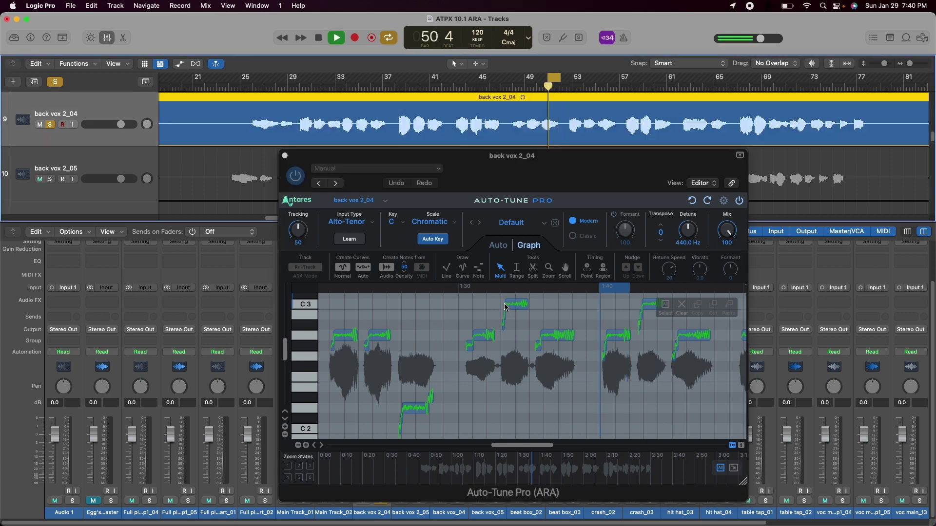
key("space")
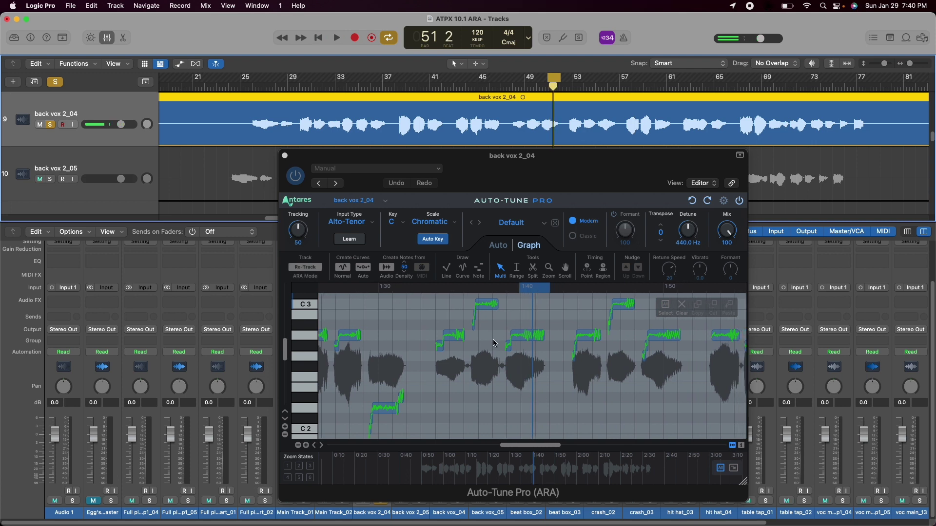